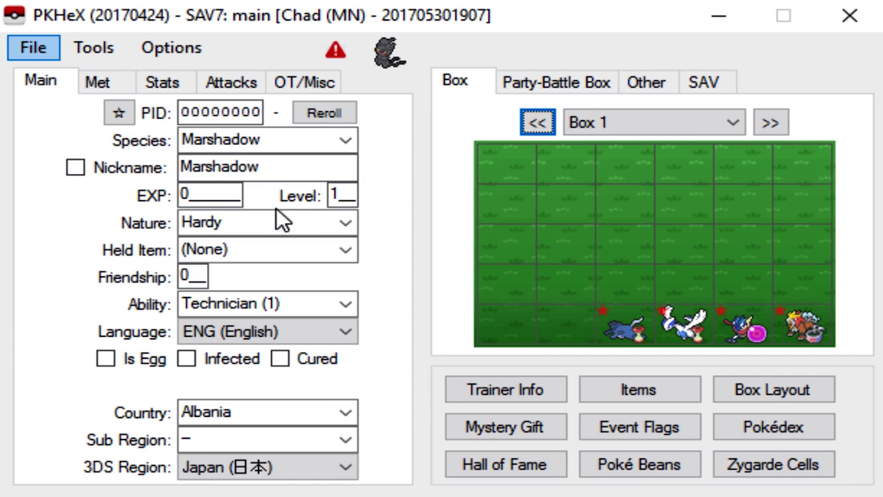
- Make the species Clefable, nickname it 'whatever' and set level 50
click(210, 147)
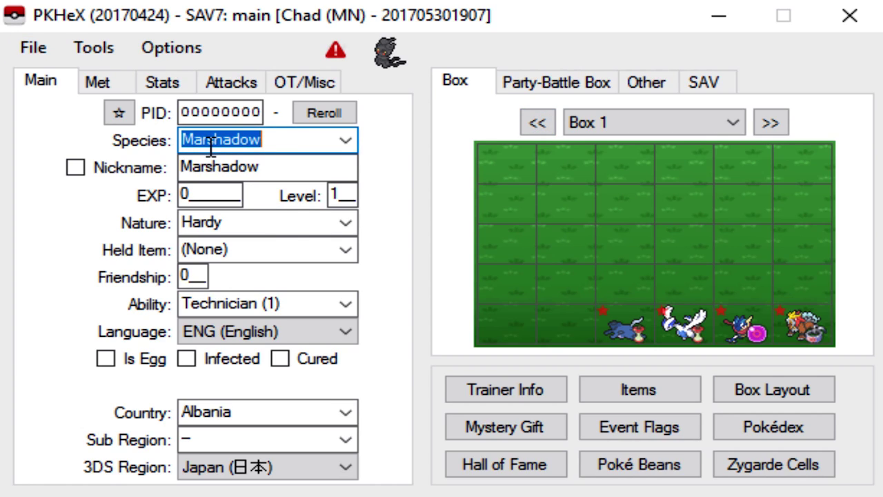
text(clefable)
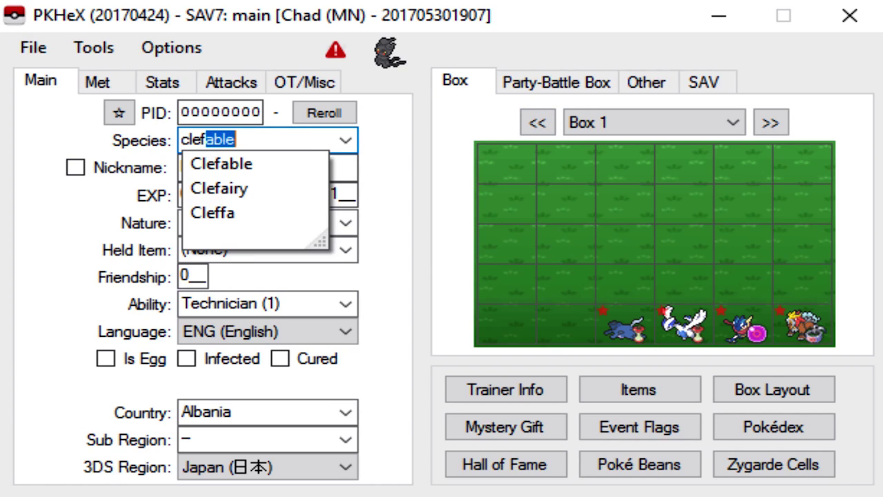
click(227, 163)
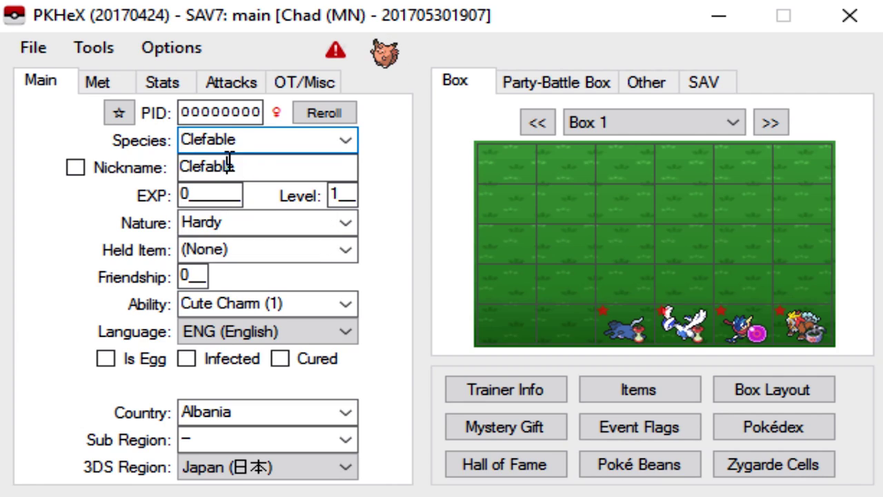
text(whatever)
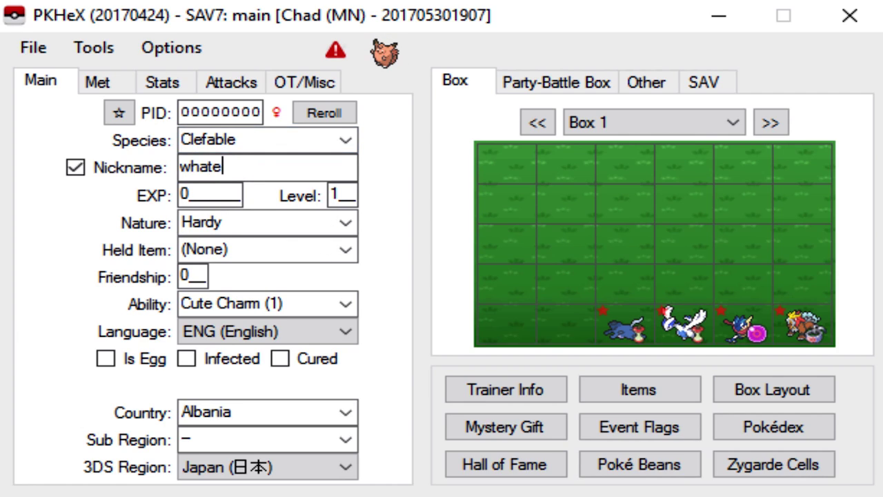
double_click(355, 197)
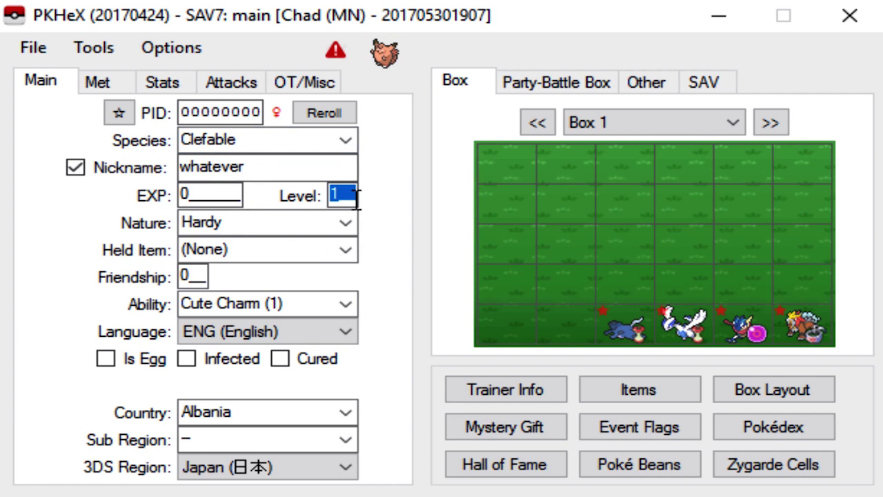
text(50)
click(240, 228)
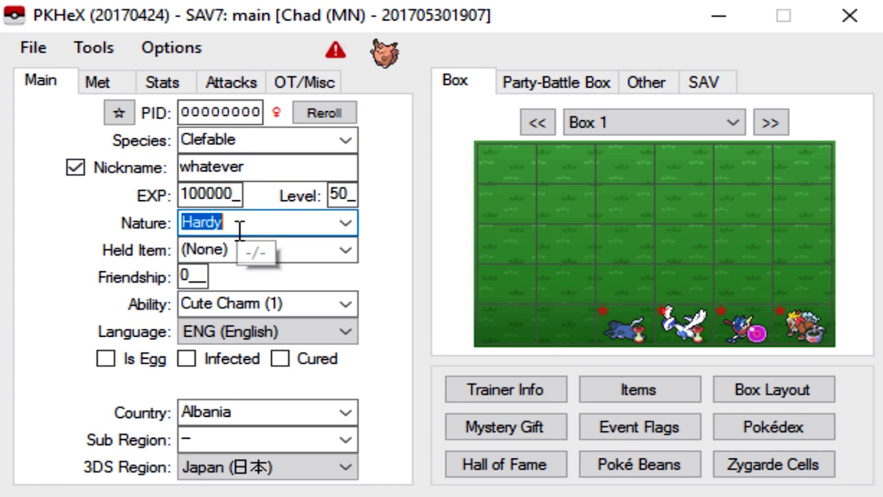
- Give it a Bold nature and Leftovers as the held item
text(n)
key(BackSpace)
text(bold)
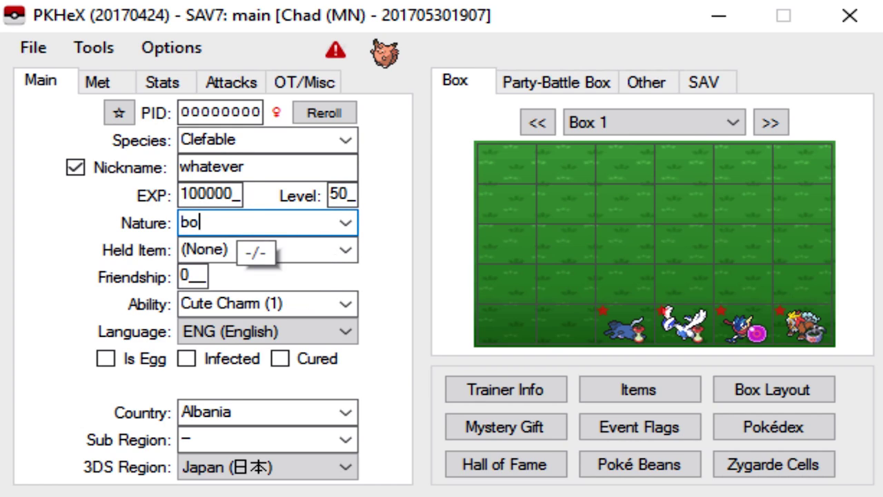
click(219, 248)
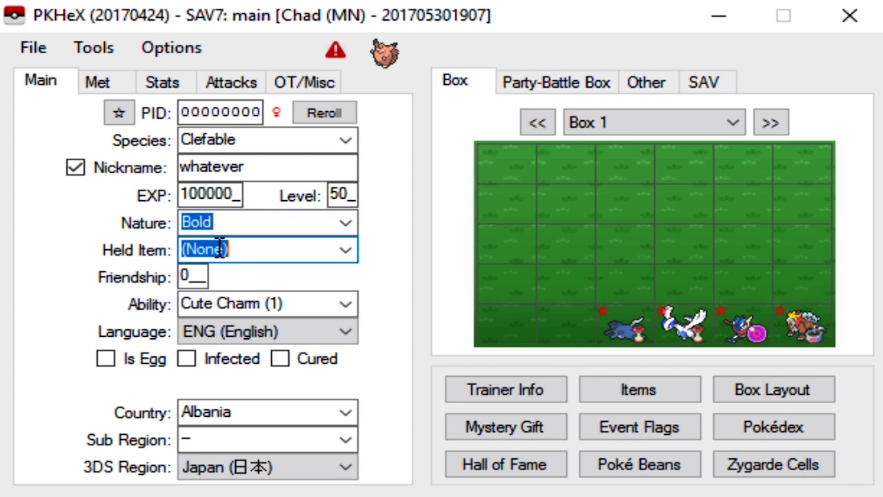
text(leftovers)
click(198, 278)
- Set friendship to 255, ability Magic Guard, and mark Pokérus as cured
click(209, 276)
text(255)
click(342, 298)
click(247, 341)
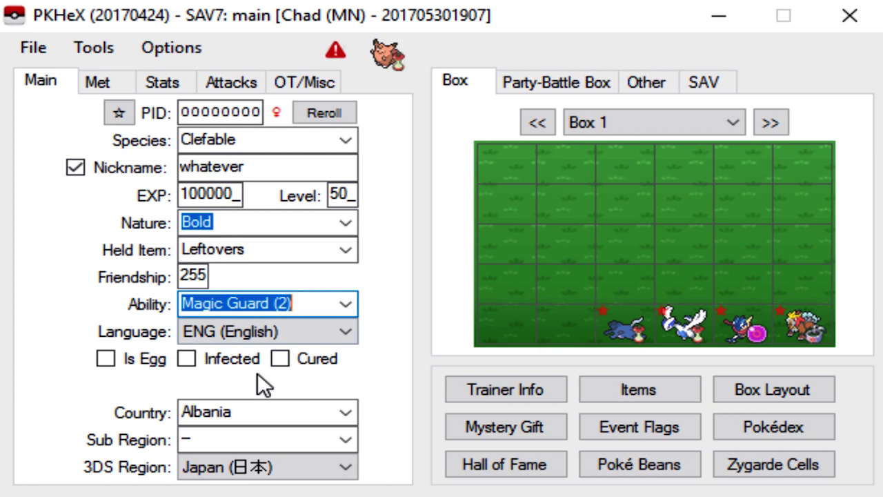
click(238, 360)
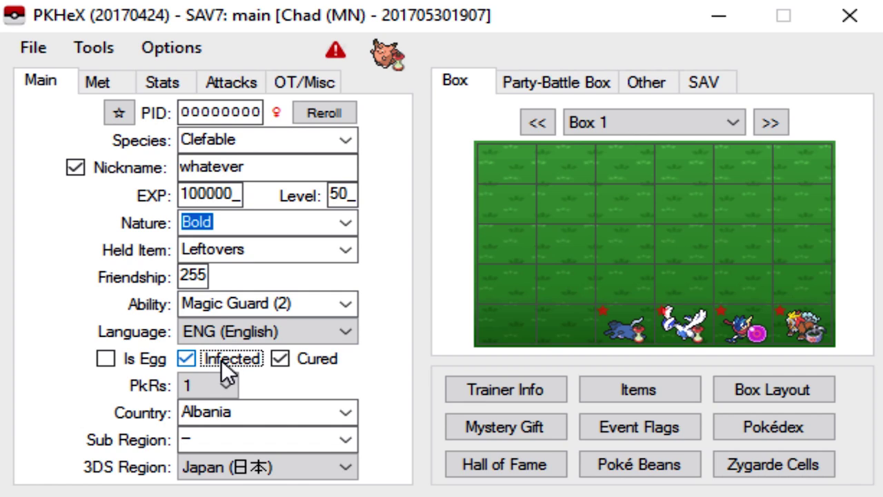
- Set country United States, sub region North Carolina and 3DS region Americas
key(Tab)
text(un)
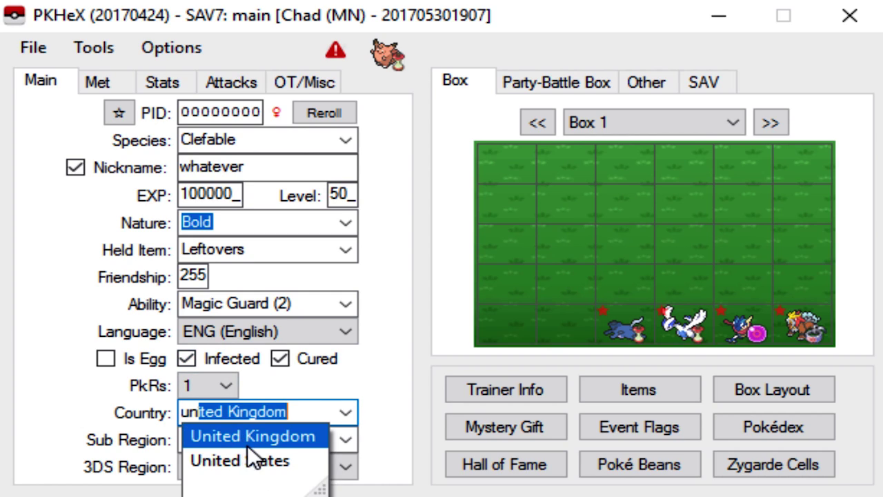
click(242, 461)
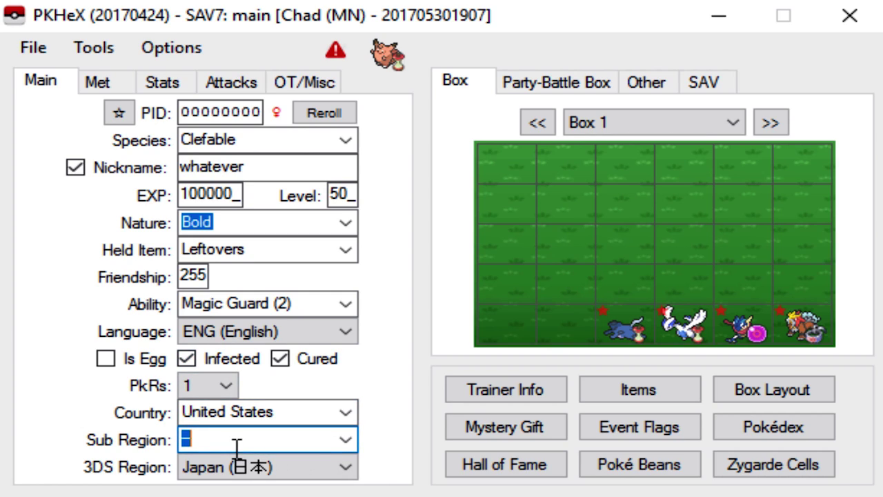
text(north Carolina)
click(231, 464)
key(Down)
key(Return)
click(104, 80)
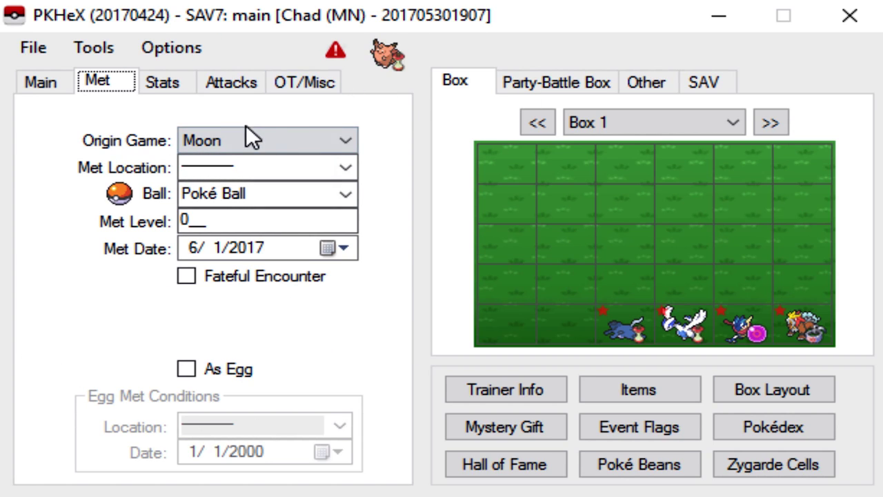
- Set the origin game to FireRed and the met level to 50
click(229, 135)
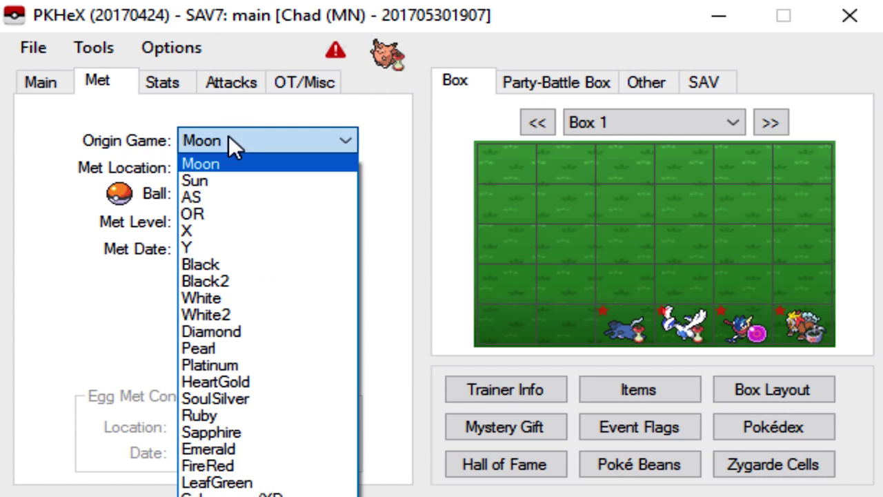
click(238, 467)
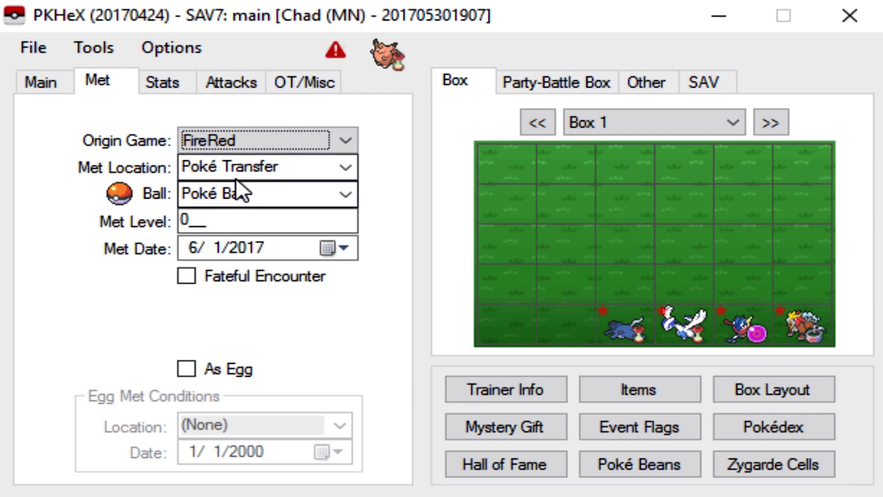
click(203, 219)
text(50)
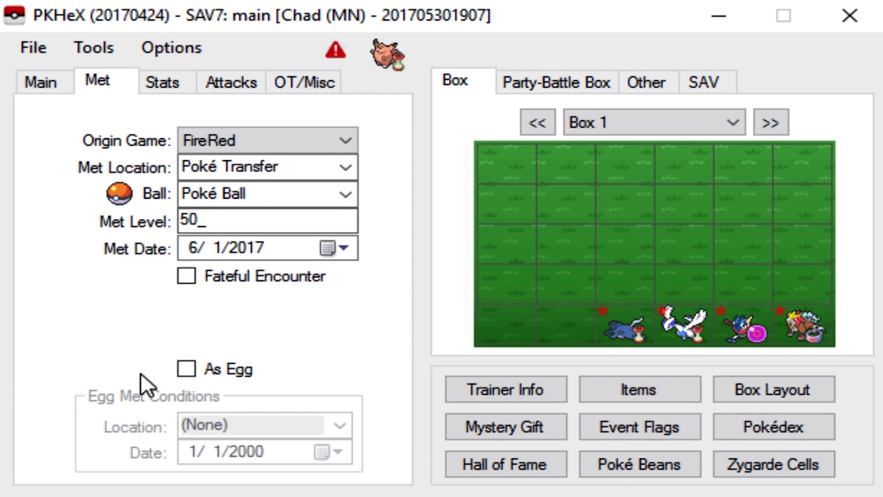
- Set HP, Defense, Special Attack, Special Defense and Speed IVs to 31
click(172, 77)
click(191, 140)
text(2)
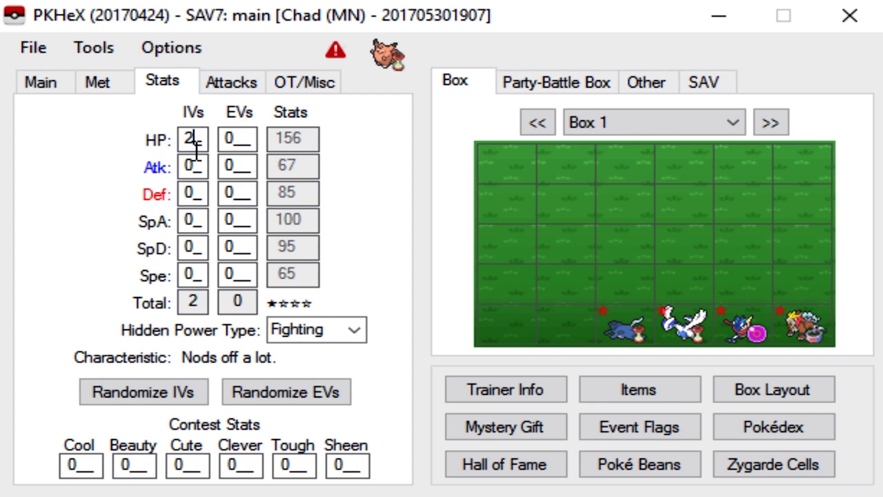
key(BackSpace)
text(31)
click(193, 193)
text(31)
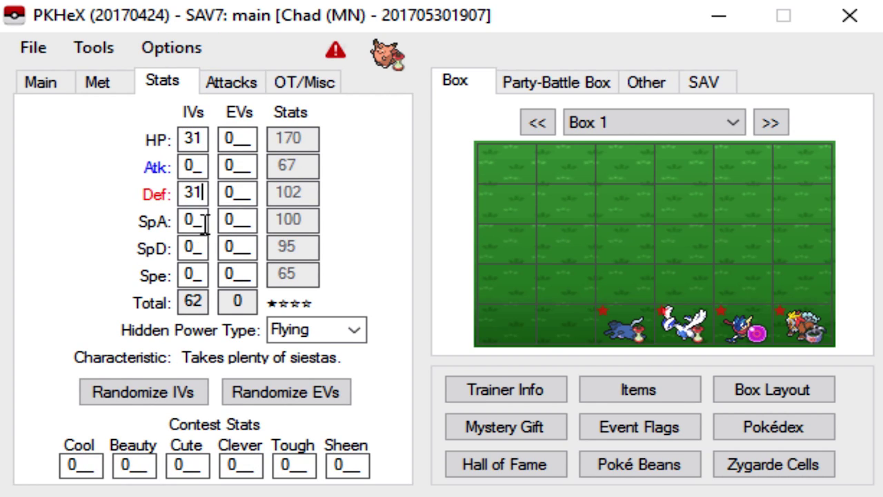
click(193, 220)
text(31)
click(194, 246)
text(31)
click(190, 274)
text(31)
- Set EVs to 252 HP, 252 Defense and 6 Special Defense
click(241, 141)
text(252)
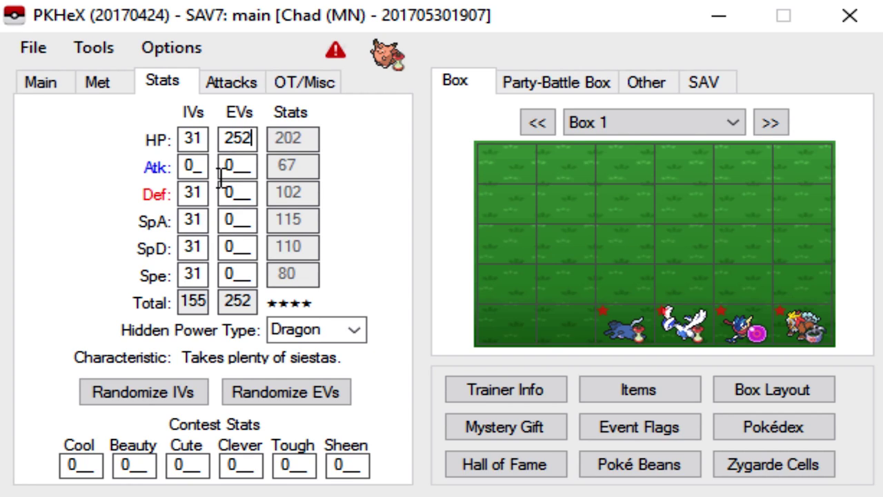
click(229, 185)
text(252)
click(237, 246)
text(6)
click(235, 83)
click(112, 164)
- Set moves Soft-Boiled, Calm Mind, Moonblast and Flamethrower, with 3 PP Ups on each
text(soft-Boiled)
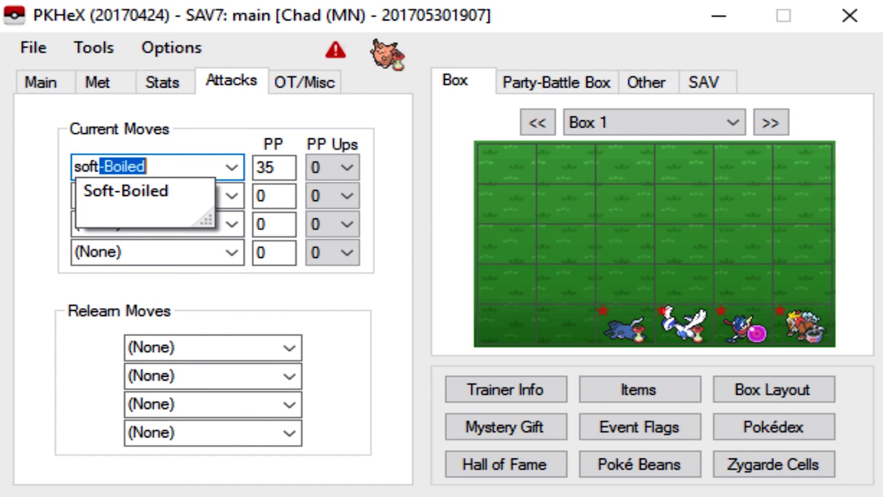
key(Tab)
text(calm m)
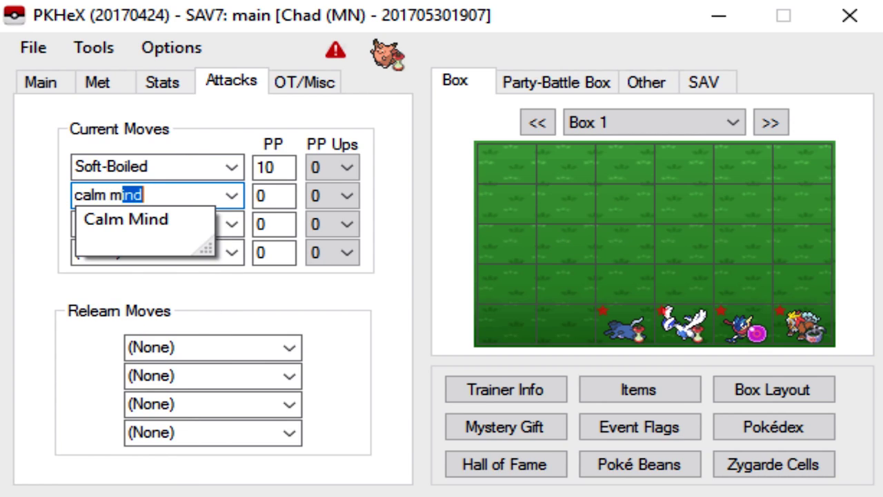
key(Tab)
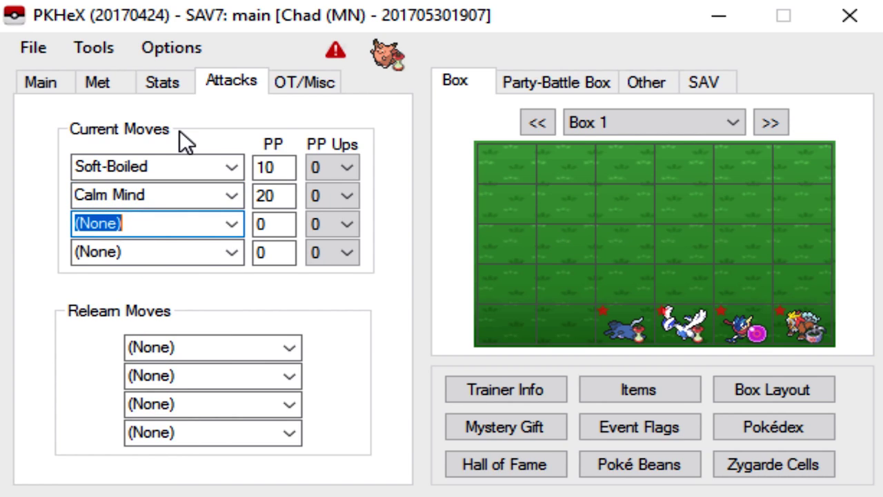
text(moonblast)
key(Tab)
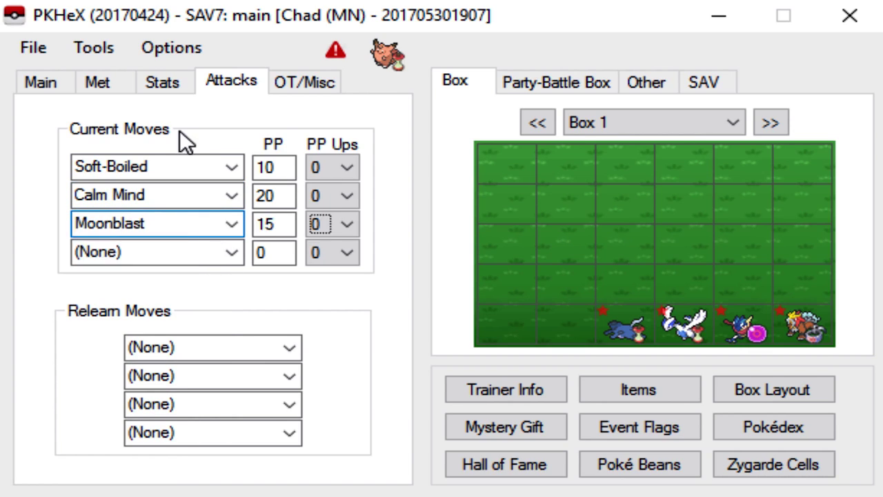
text(flamethrower)
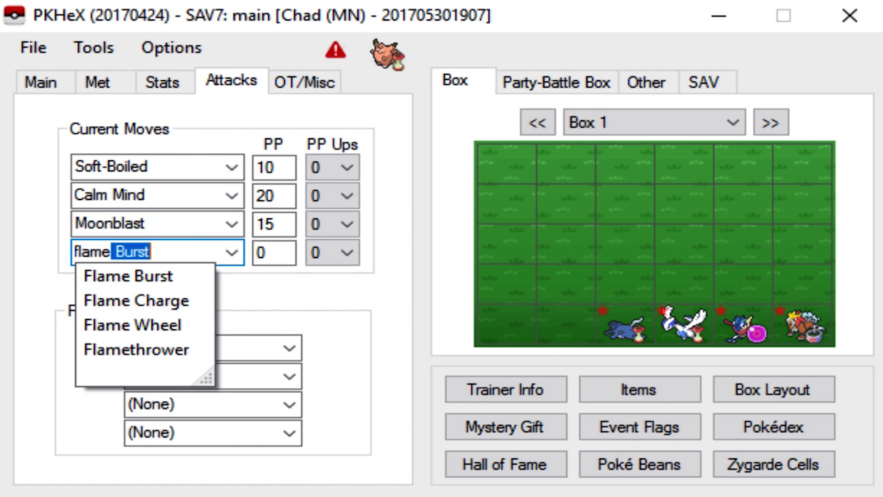
click(200, 222)
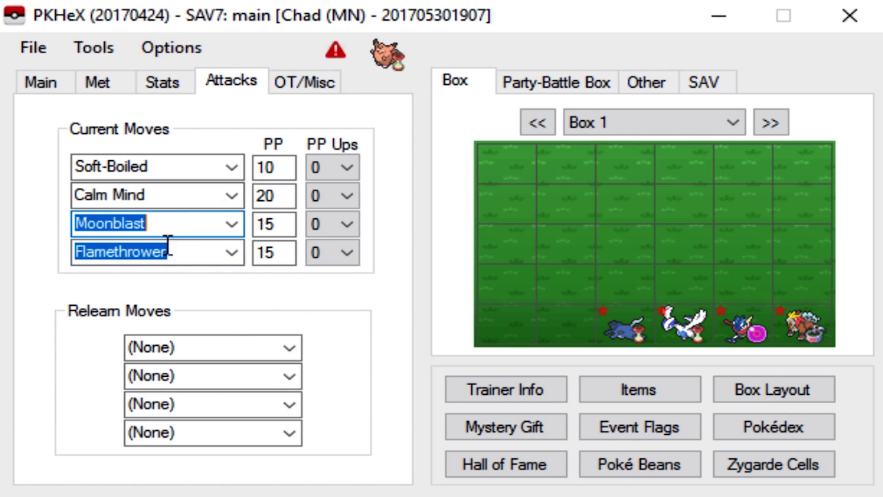
click(317, 148)
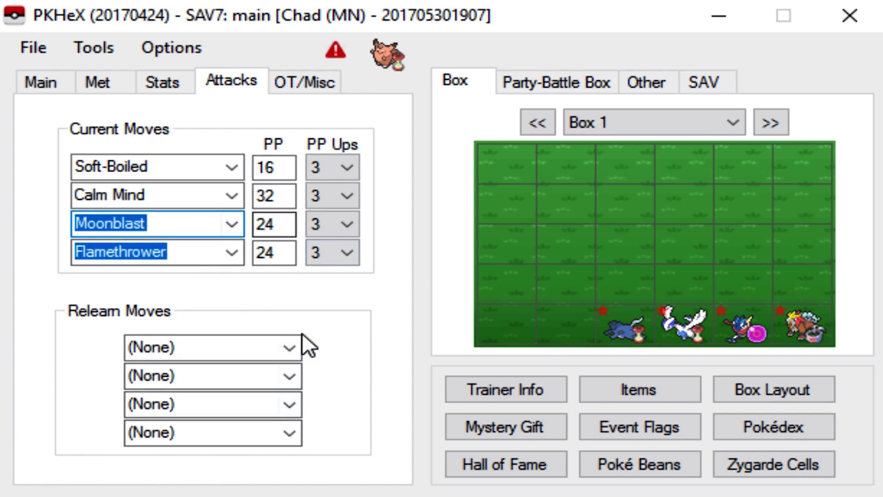
- Replace the original trainer name PKHeX with the player's own name and reroll the encryption constant
click(307, 75)
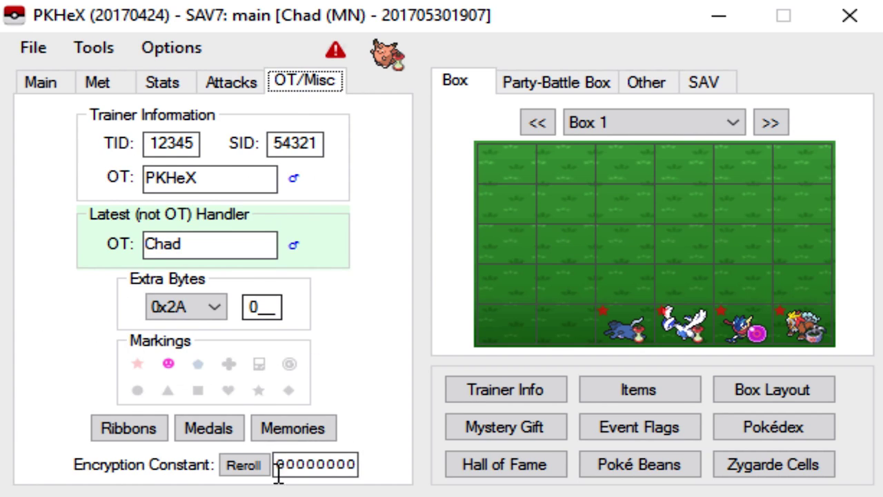
double_click(202, 179)
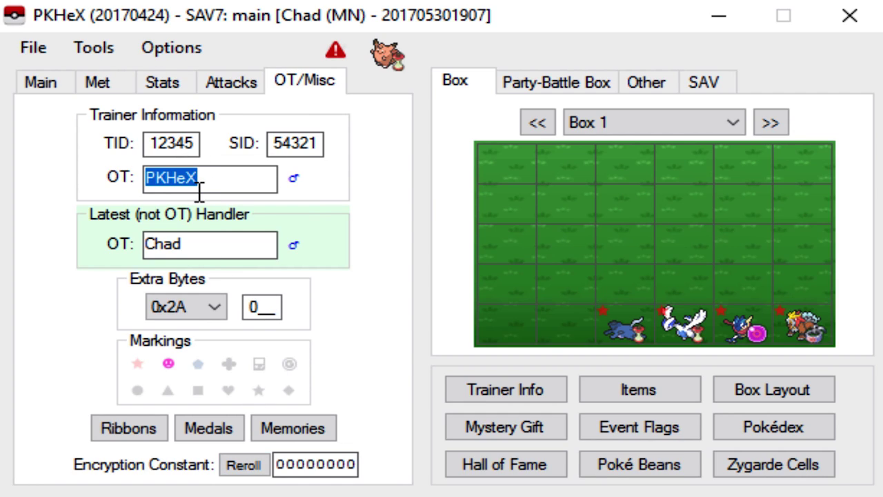
text(Joht)
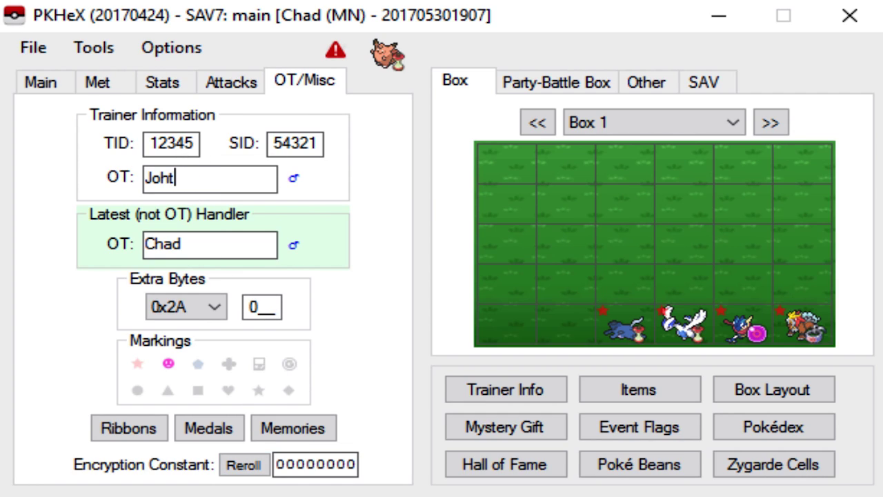
key(BackSpace)
text(n)
click(157, 143)
click(220, 254)
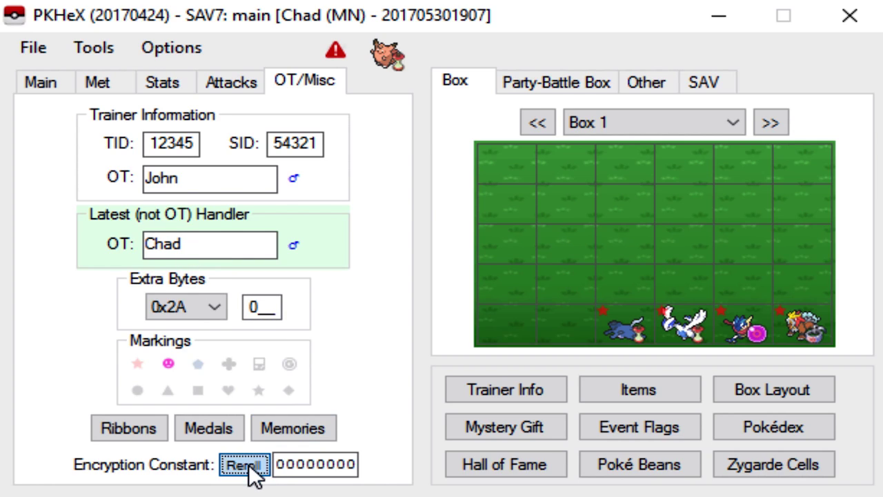
click(220, 465)
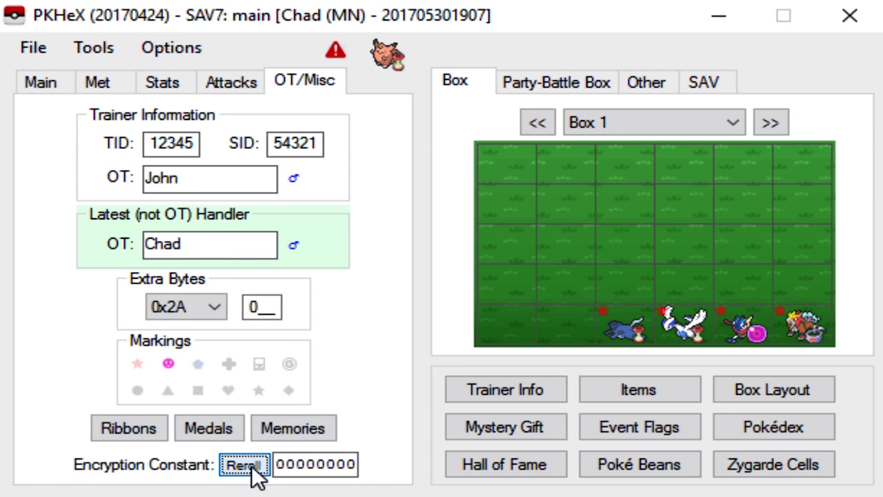
- Reroll the PID to 89A25FBA and run the legality check, which reports Legal
click(34, 82)
click(310, 111)
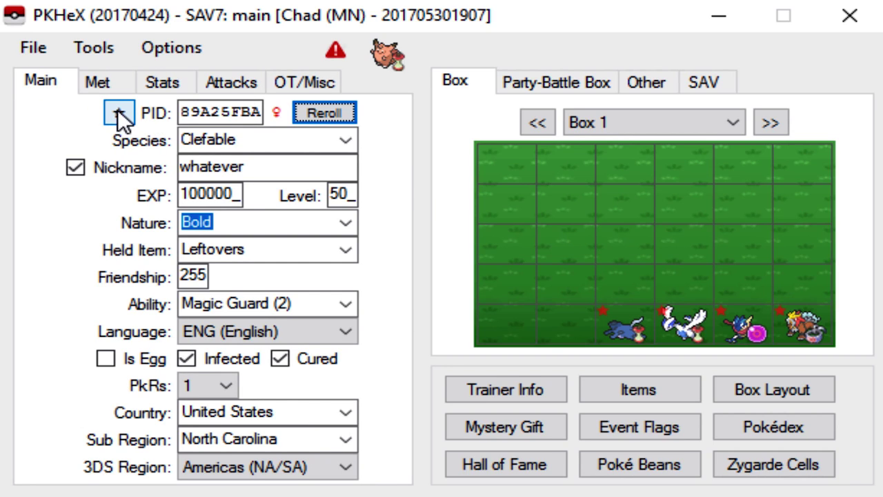
click(339, 54)
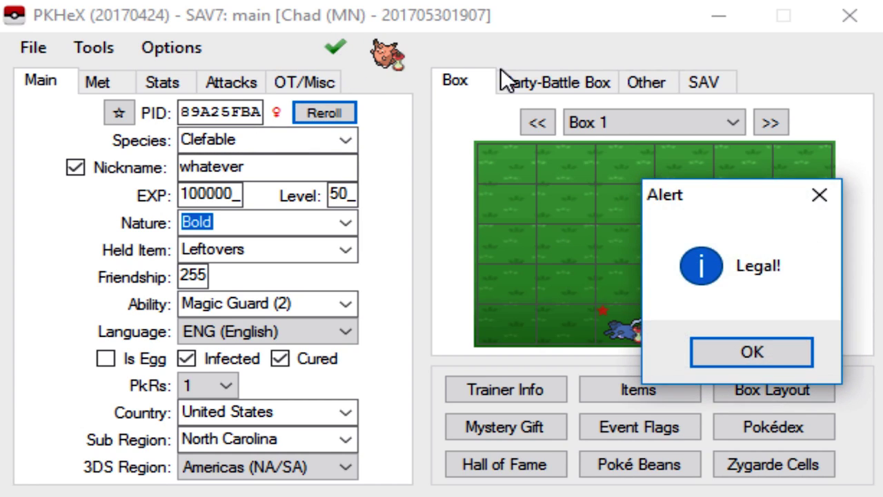
mouse_move(676, 192)
mouse_down()
mouse_move(318, 142)
mouse_move(261, 158)
mouse_up()
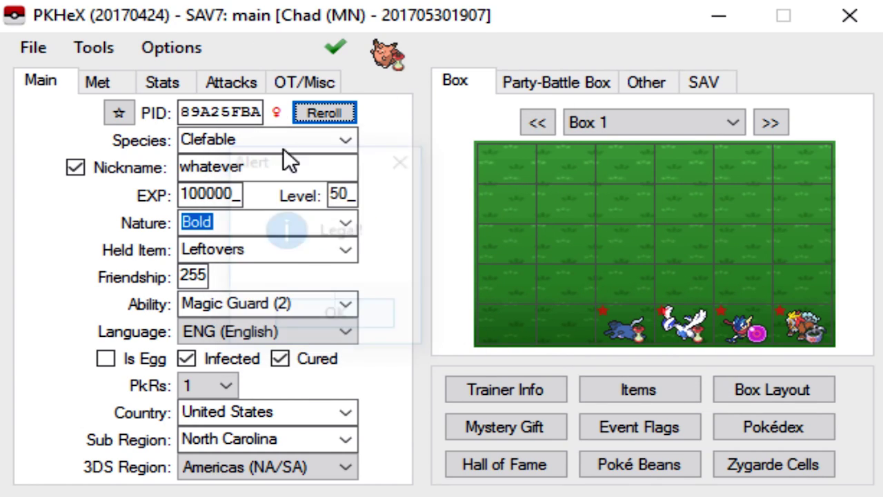
- Replace Calm Mind with Seismic Toss and Moonblast with Wish
click(238, 81)
click(116, 171)
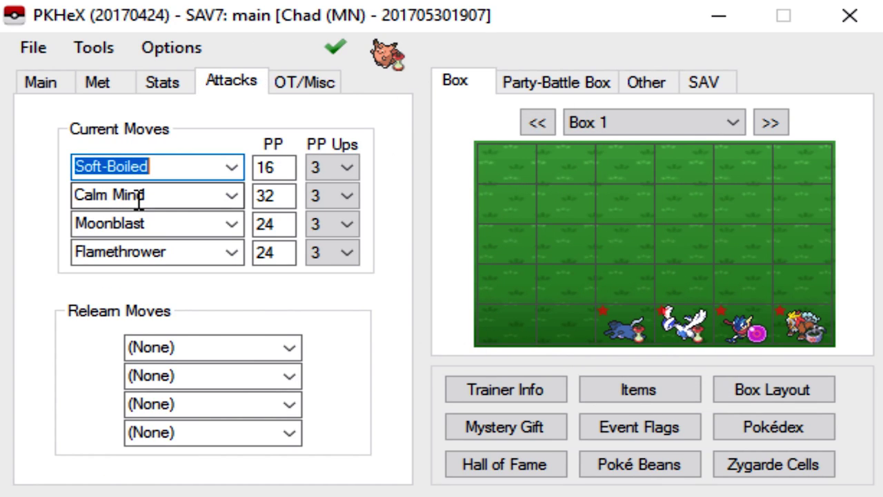
click(138, 196)
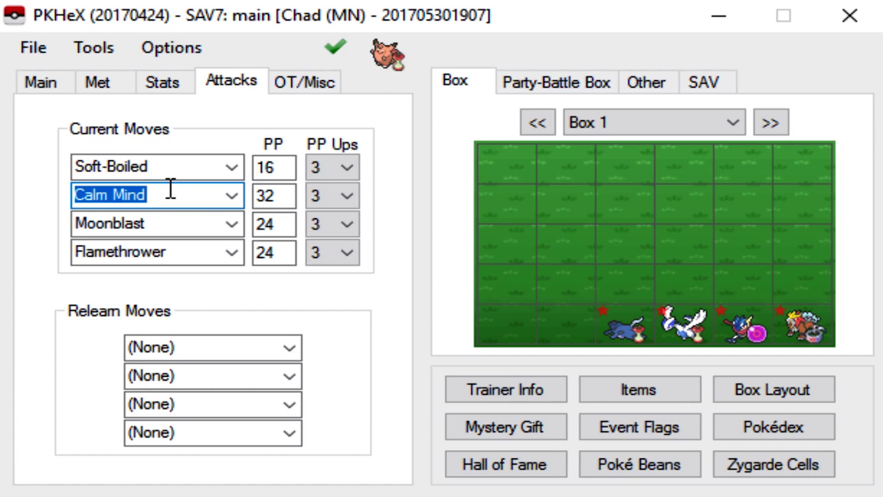
text(seismic Toss)
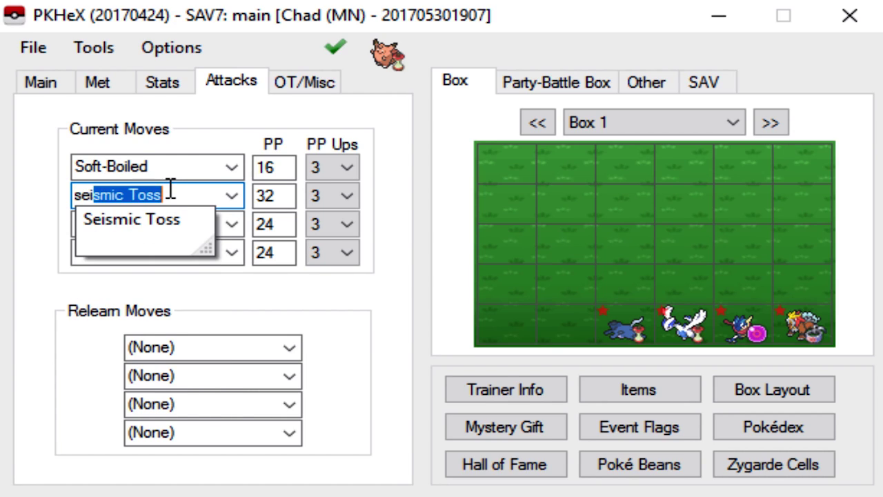
click(138, 213)
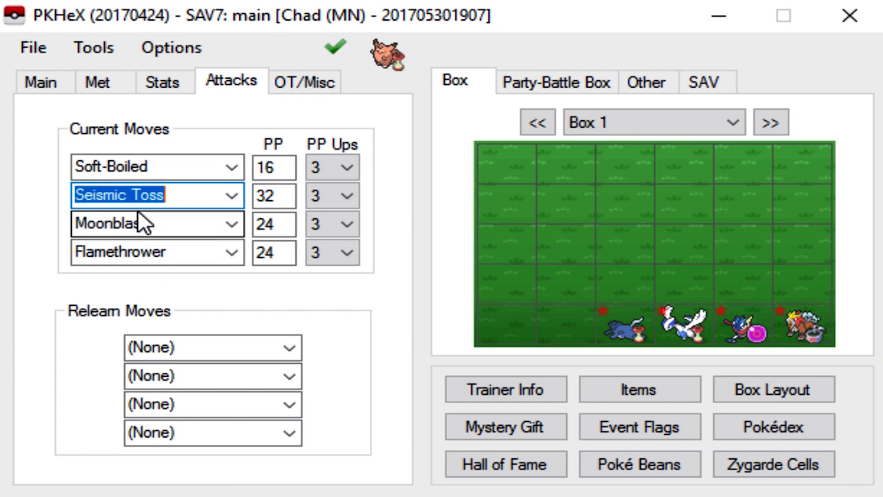
click(123, 225)
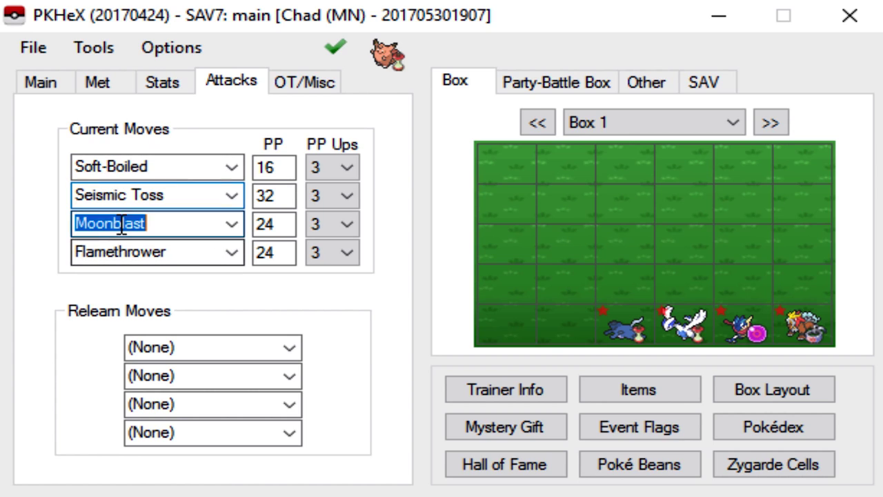
text(wish)
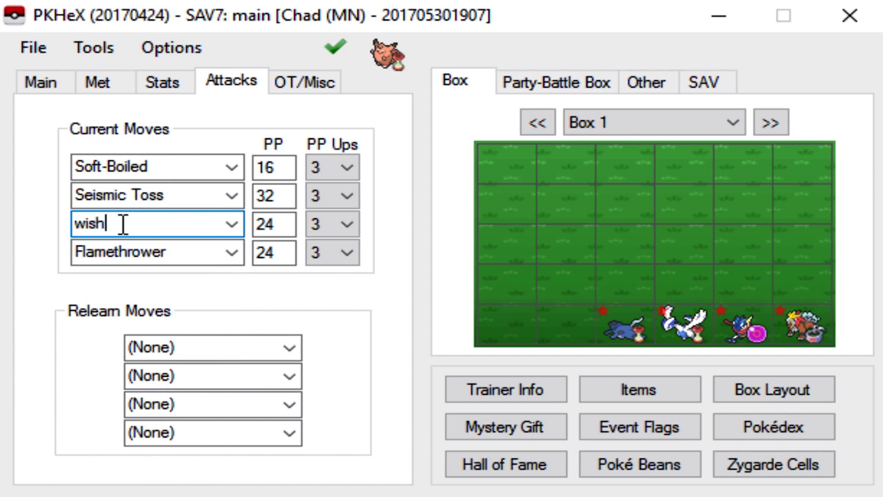
key(Return)
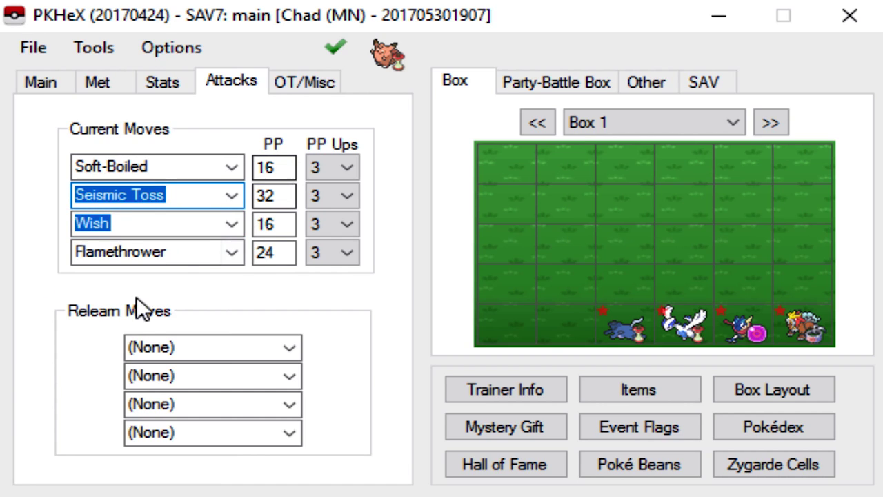
- Recheck legality and dismiss the Legal! alert
click(338, 44)
drag(714, 205, 483, 222)
click(529, 369)
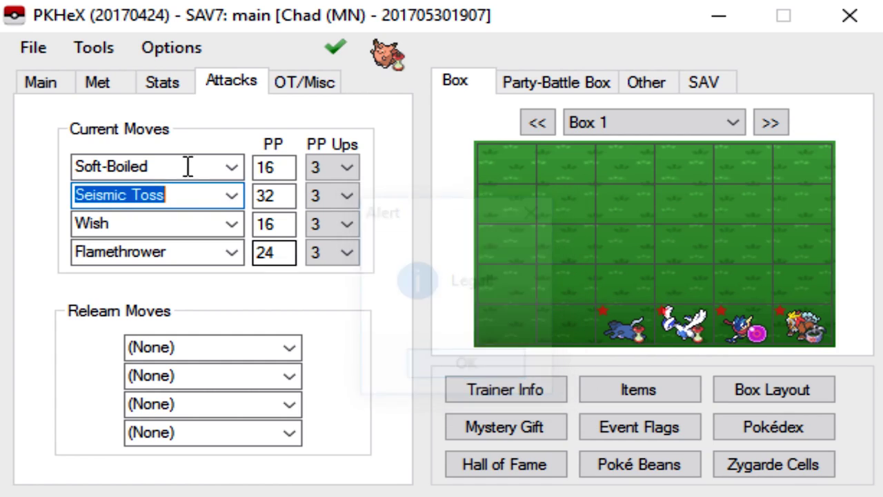
click(108, 80)
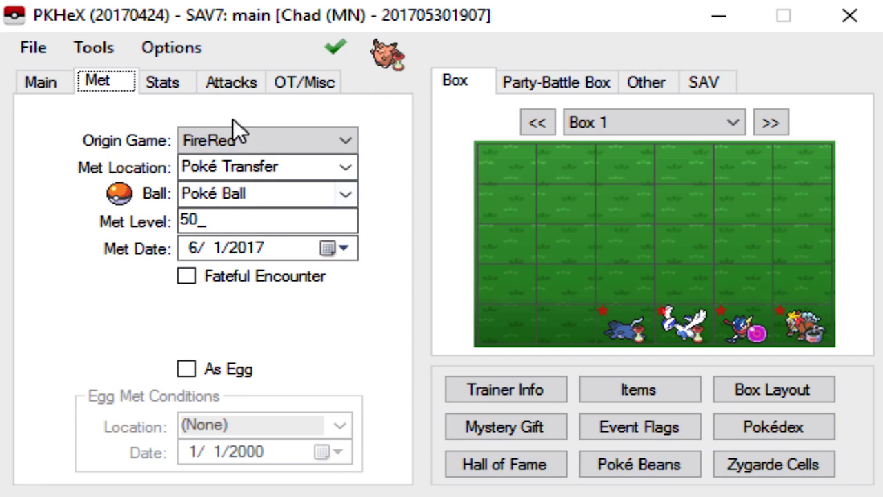
- Verify the met level of 50, then return to the OT/Misc details
click(233, 221)
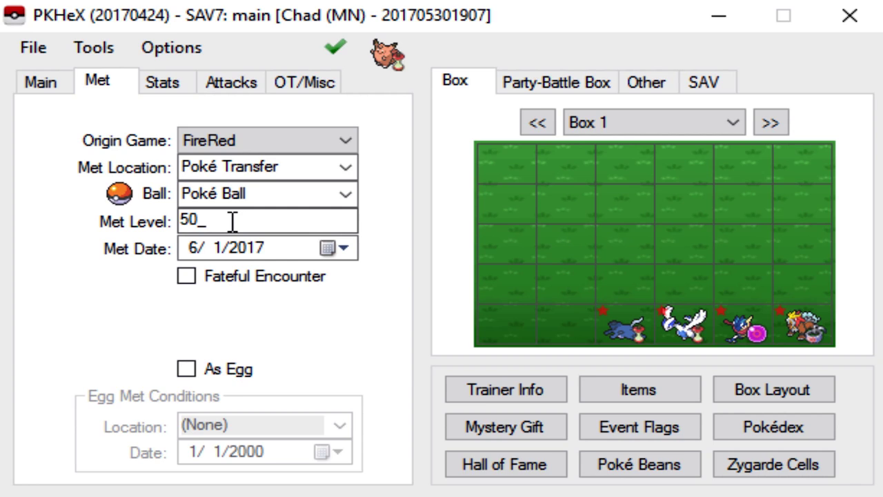
click(295, 87)
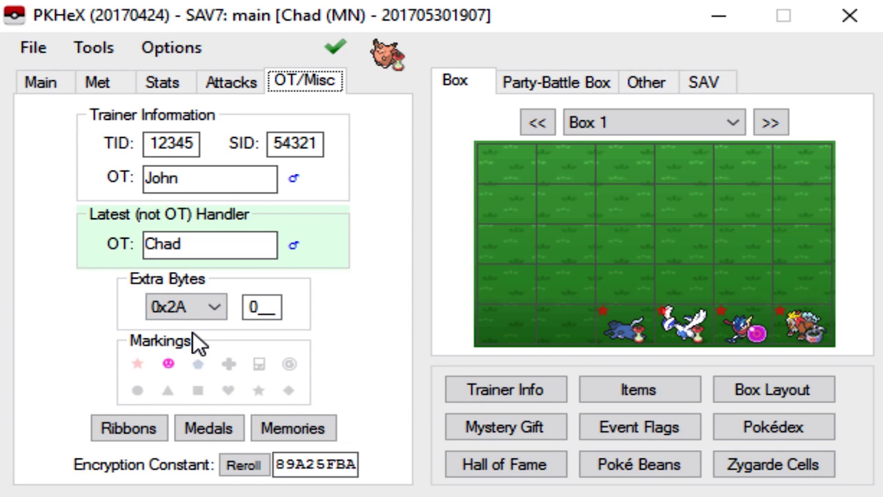
- Set the Clefable into the empty bottom-row slot of Box 1
right_click(557, 317)
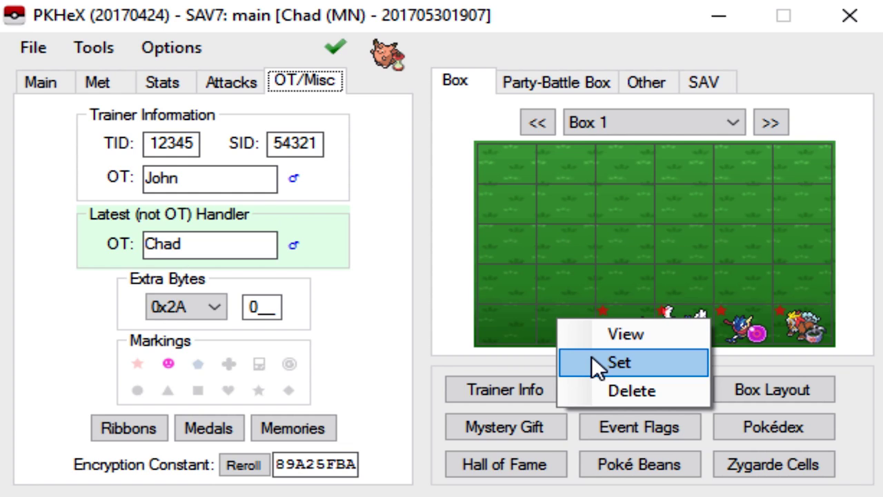
click(591, 363)
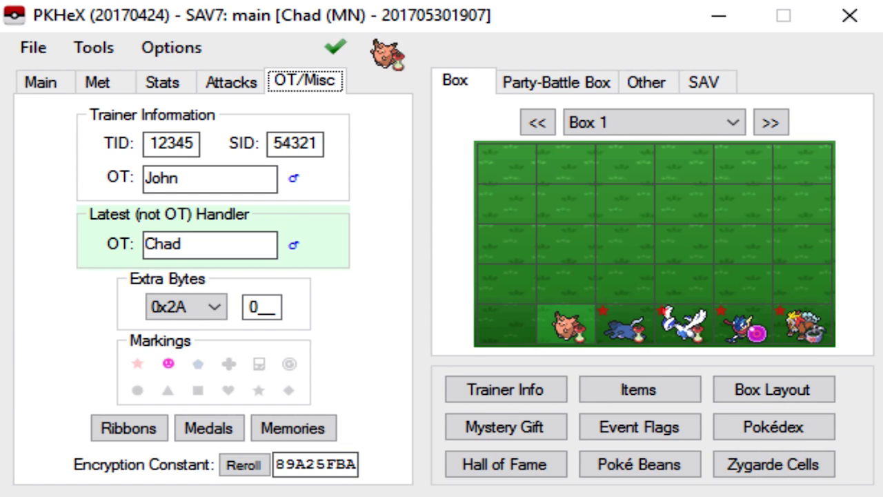